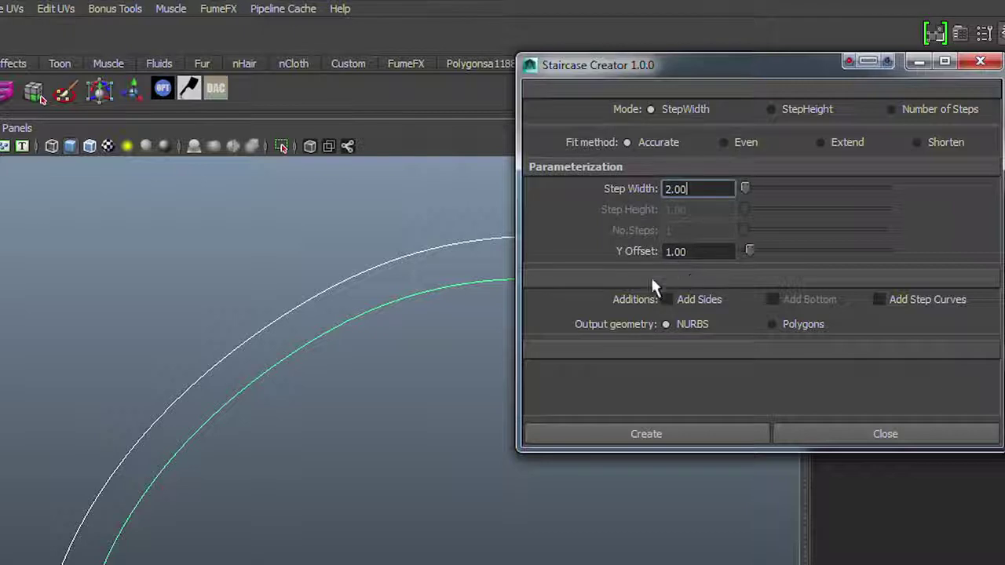
Step: Create NURBS stairs with sides and step curves between the curve groups, using step width 2.00 and Y offset 1.00
click(667, 296)
click(879, 300)
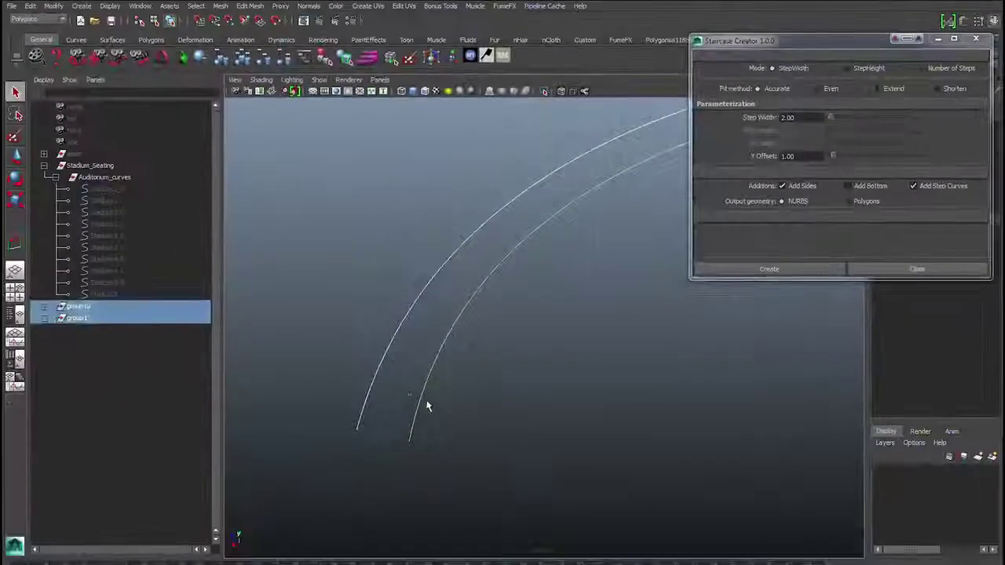
alt+drag(422, 341, 709, 471)
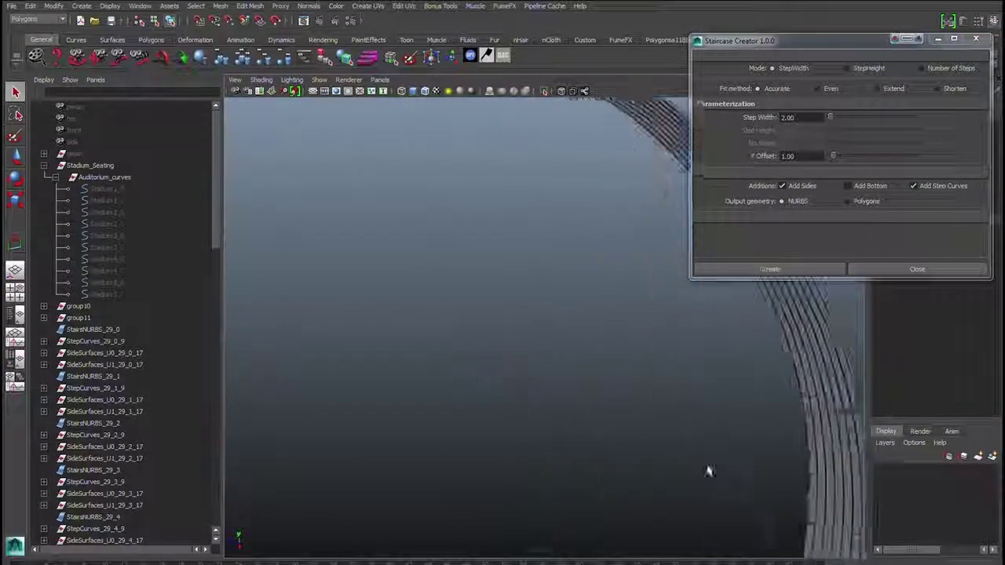
alt+right_drag(709, 471, 407, 273)
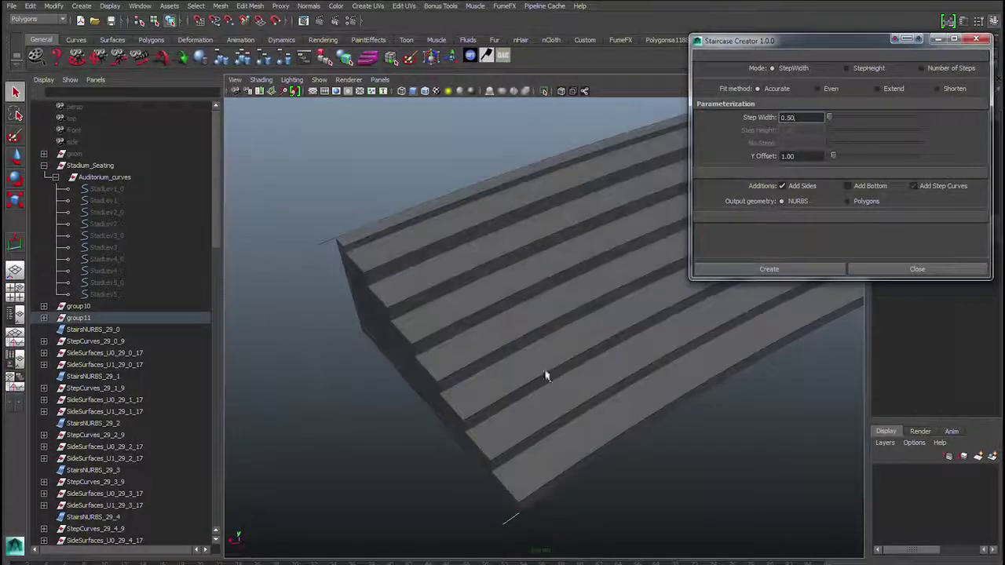
Step: Create aisle stairs with sides between the seating sections, using step width 0.50 and Y offset 1.00
alt+drag(585, 337, 657, 413)
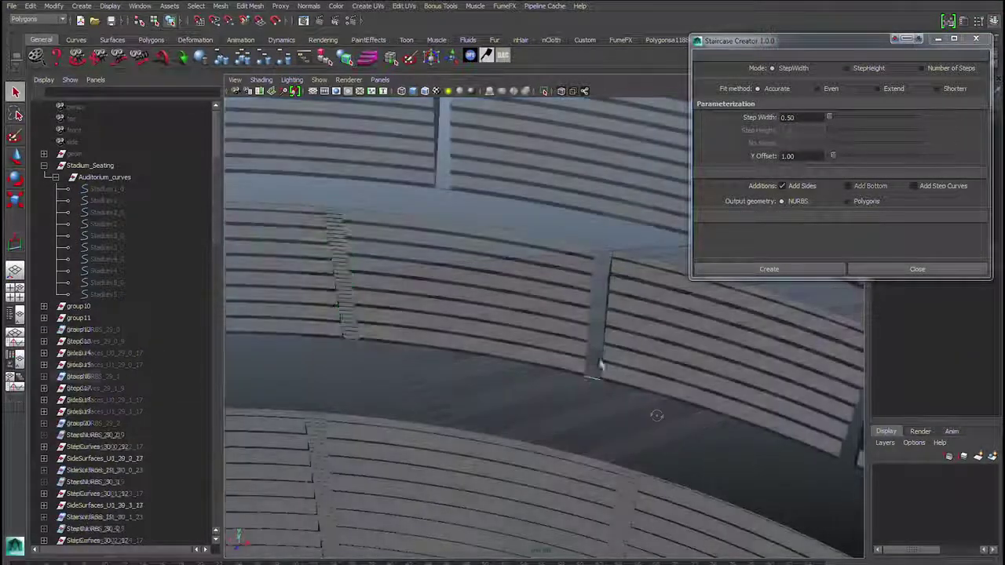
alt+drag(655, 413, 526, 221)
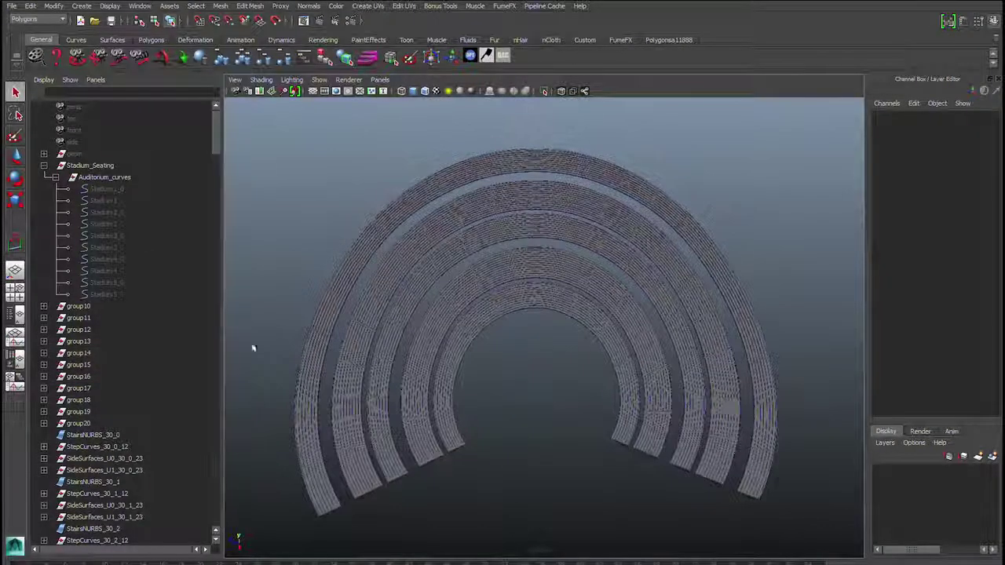
click(424, 235)
alt+drag(424, 235, 503, 418)
click(507, 461)
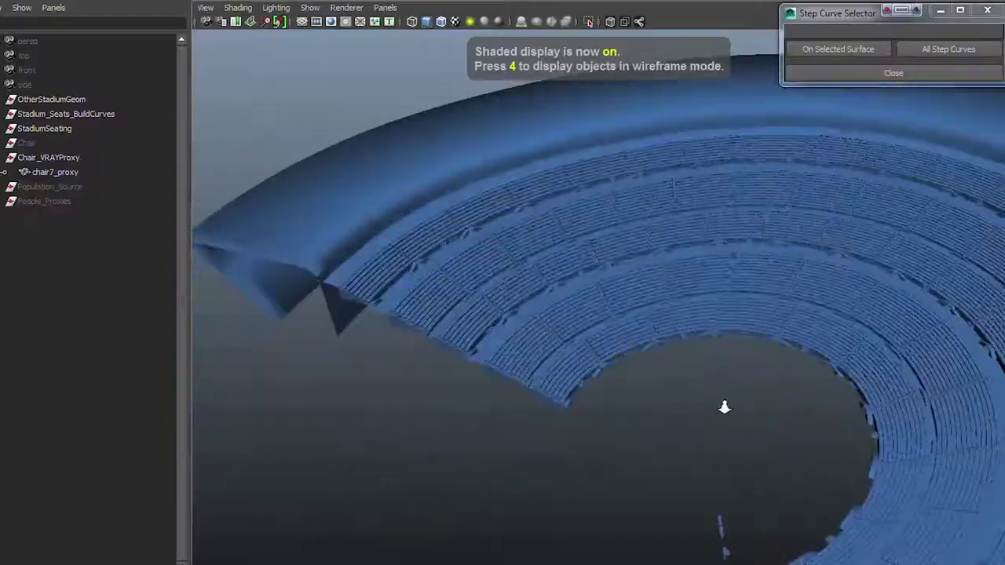
Step: Distribute the chair proxy along the selected stair-row curves with 49 copies, Y offset 65.3880 and Z offset 151.6390
alt+right_drag(724, 405, 823, 442)
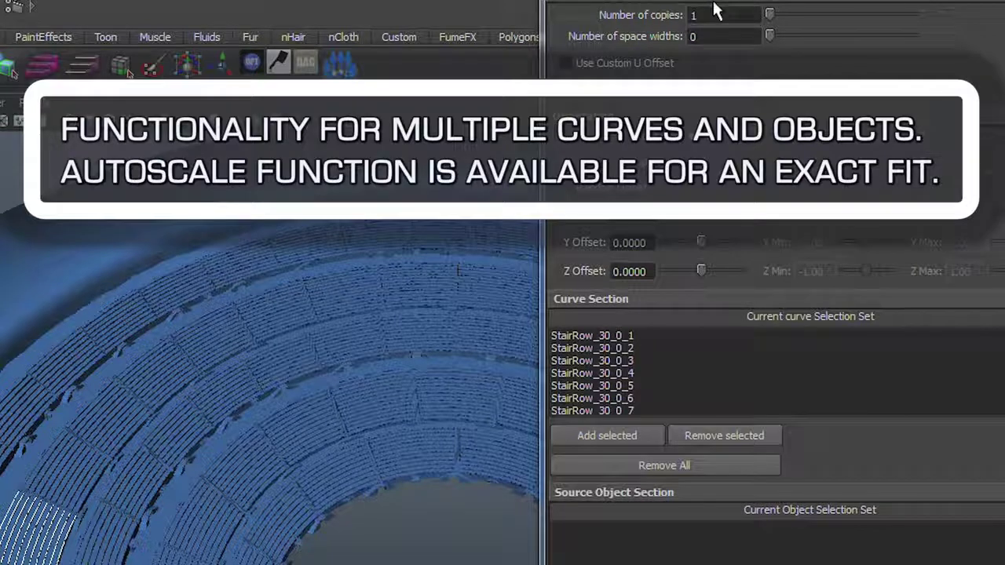
double_click(715, 14)
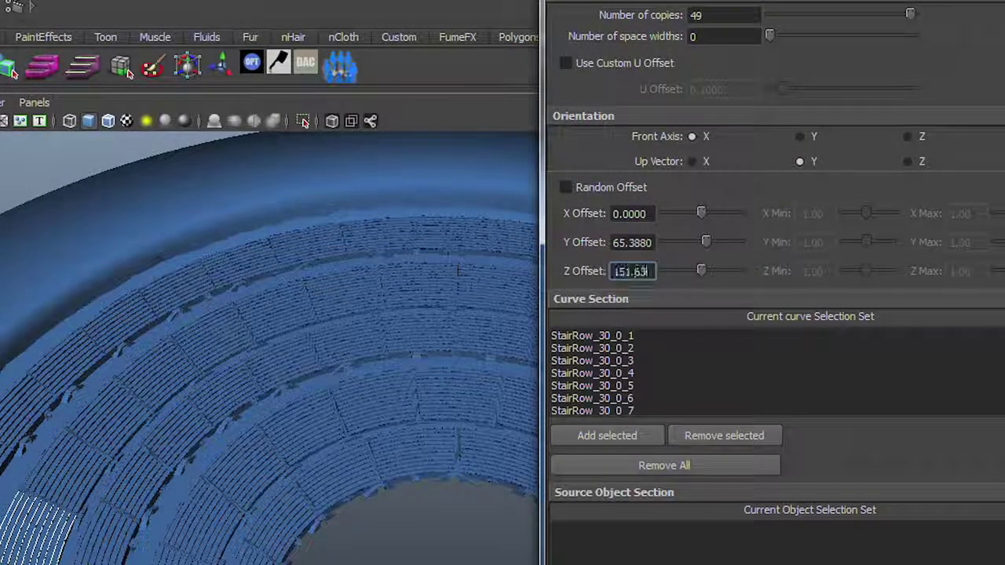
key(Return)
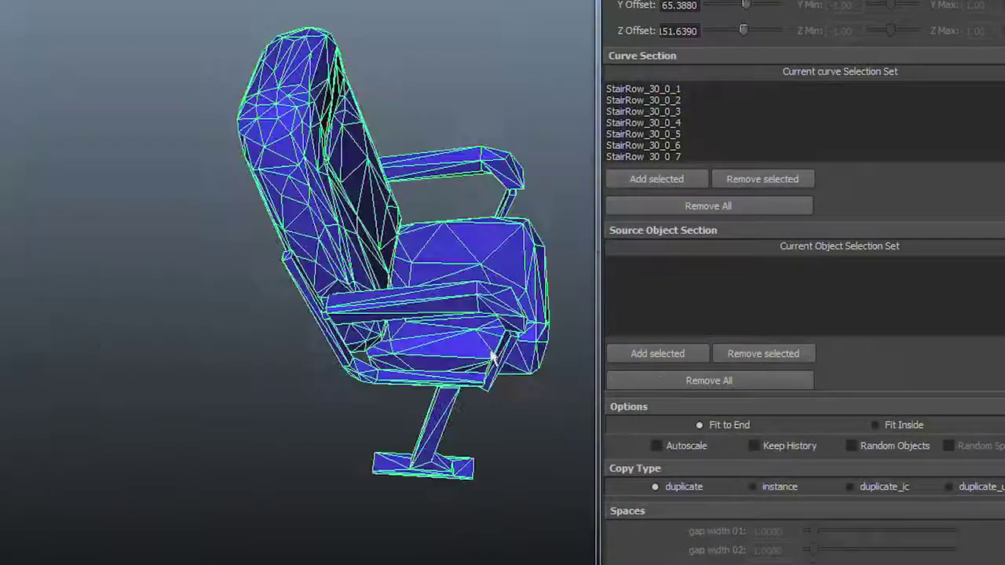
click(659, 353)
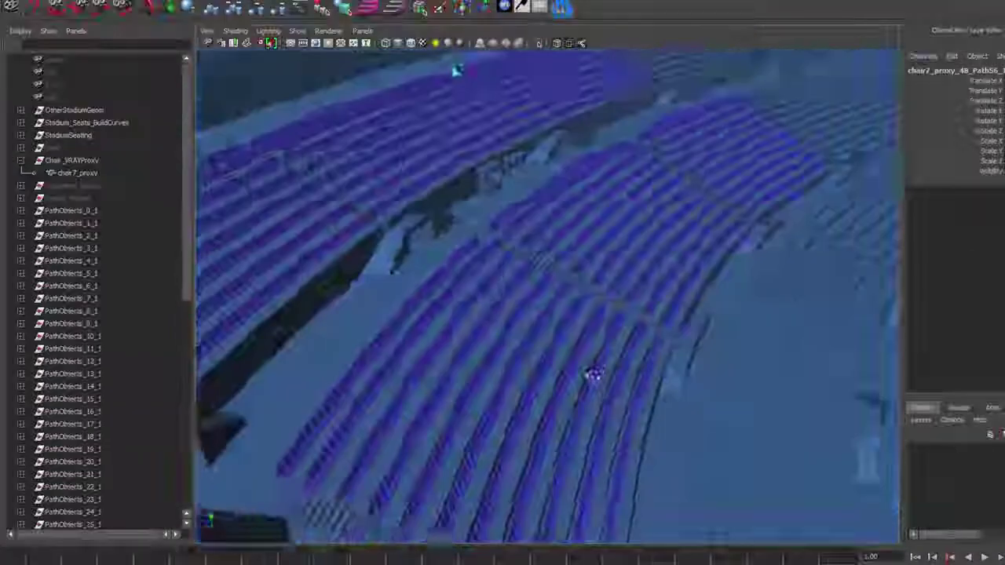
alt+drag(594, 376, 572, 498)
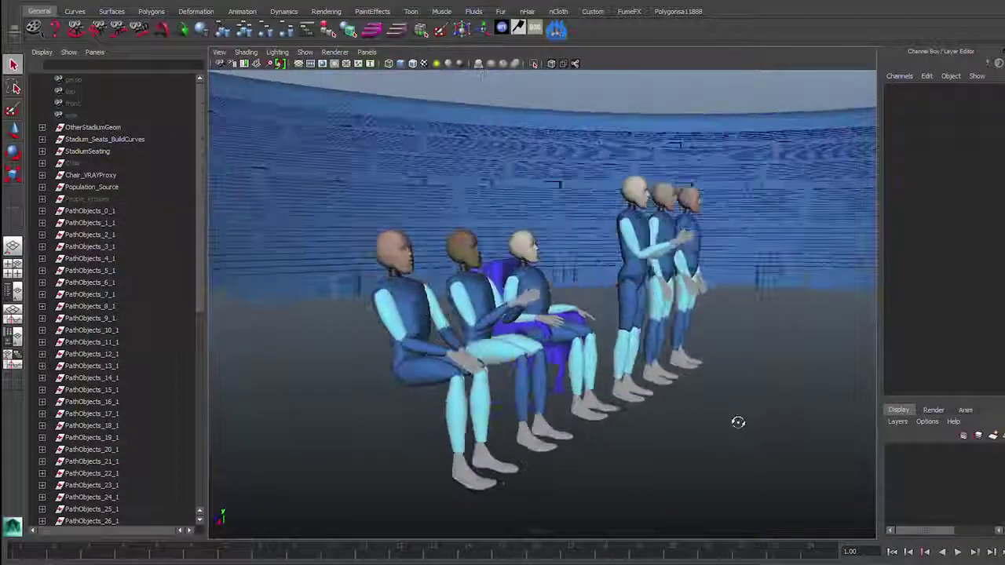
Step: Open the Populator Tool and add the six people proxies from the Proxies_Origin group as source objects
alt+drag(737, 422, 602, 414)
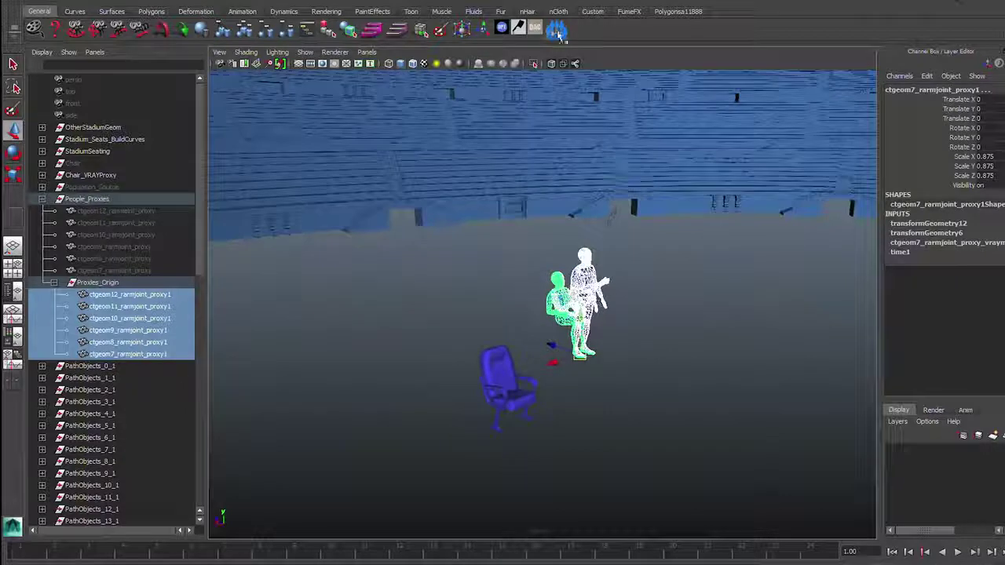
click(556, 31)
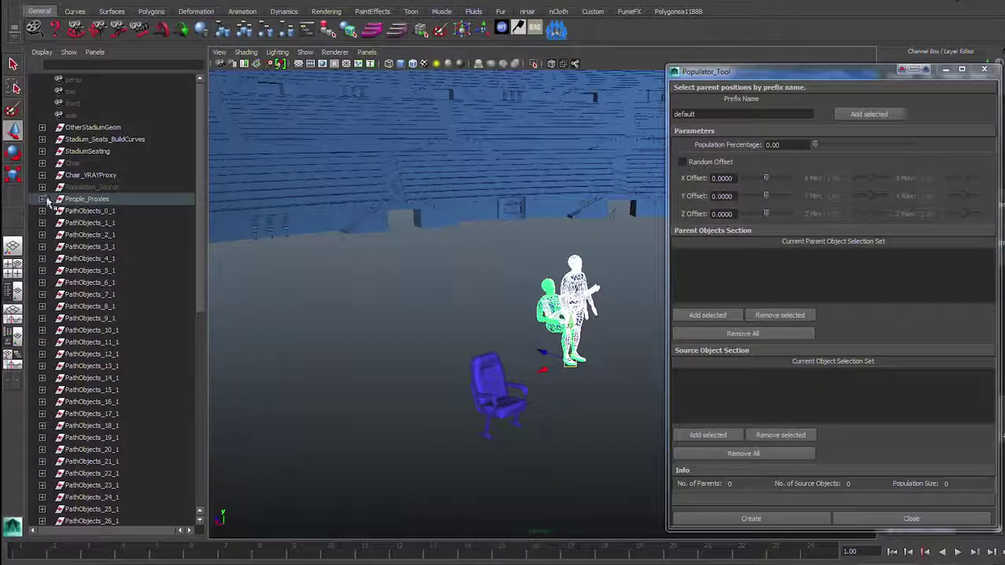
click(43, 198)
click(98, 282)
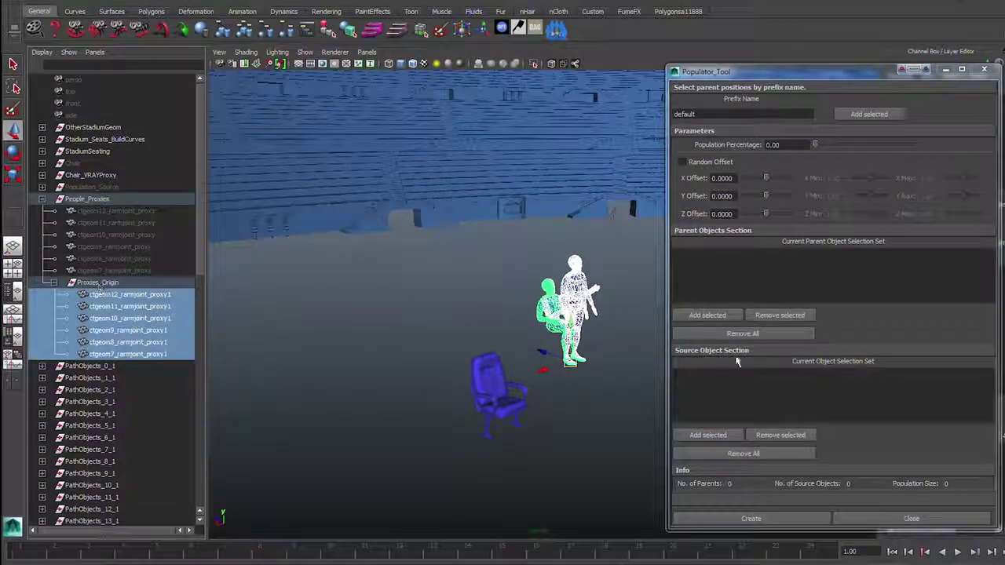
click(709, 436)
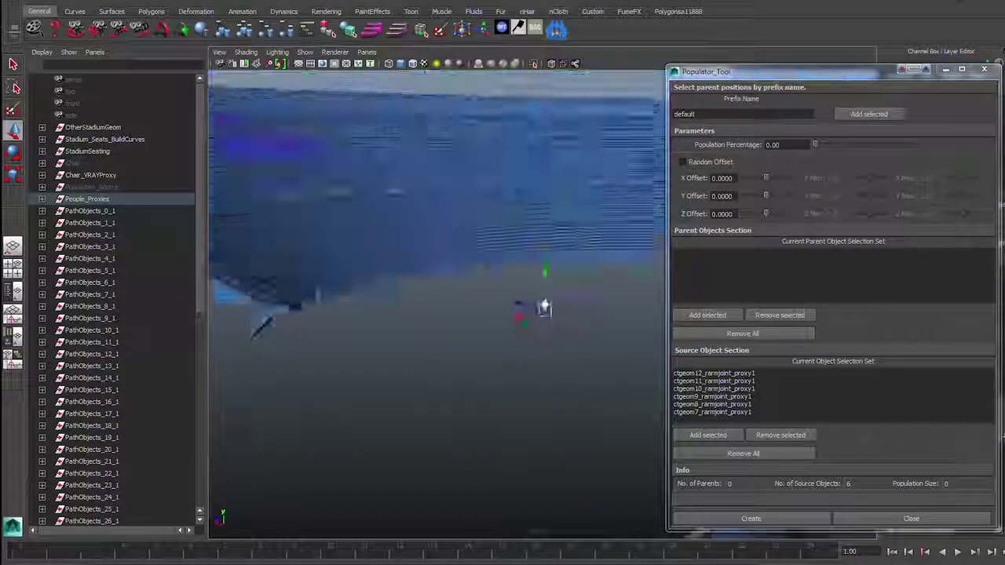
Step: Add all objects with the prefix chair7 as parent objects and remove the original chair7_proxy from that list
click(41, 175)
double_click(86, 187)
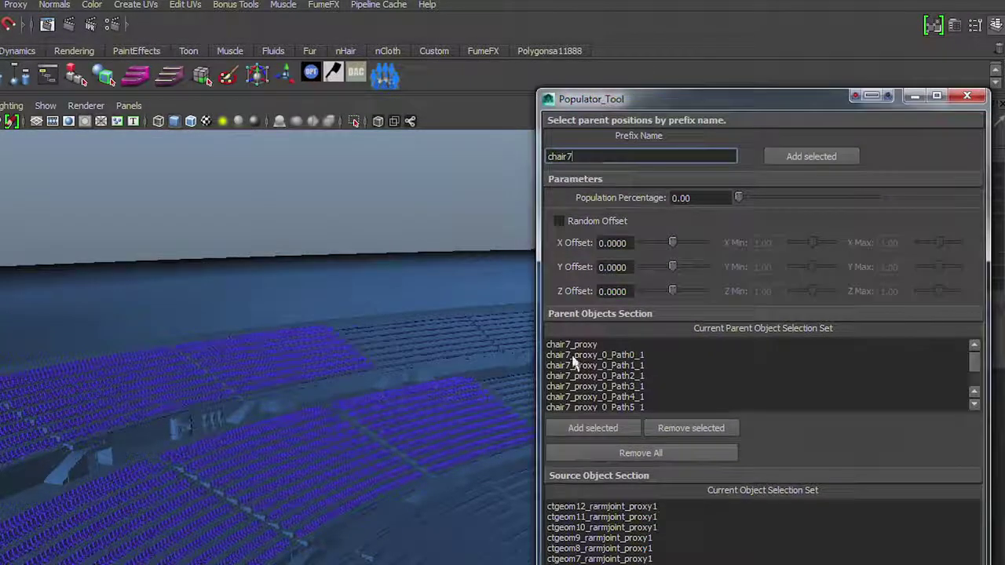
click(571, 344)
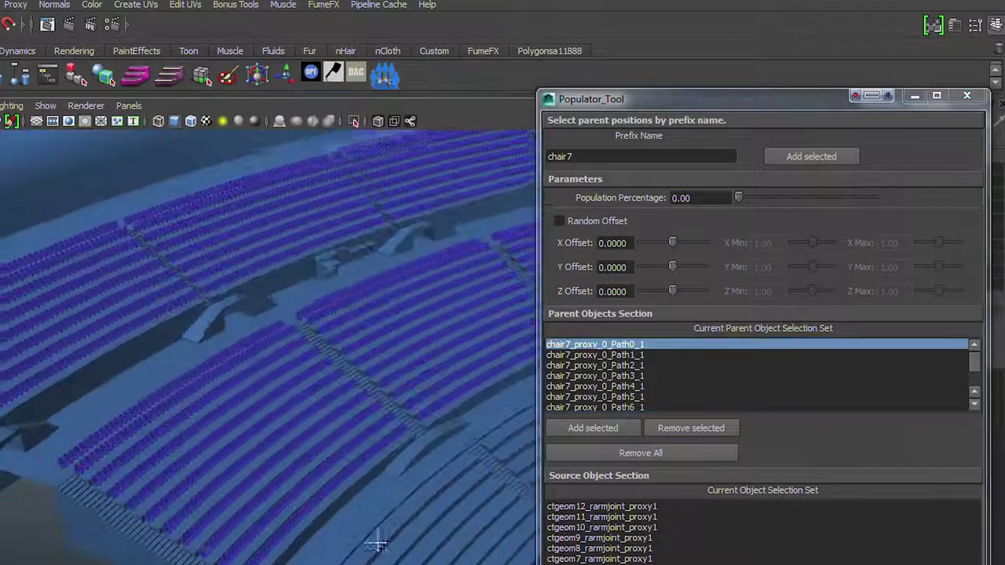
Step: Set the population percentage to 70 and populate the chairs with the people proxies
drag(740, 103, 779, 53)
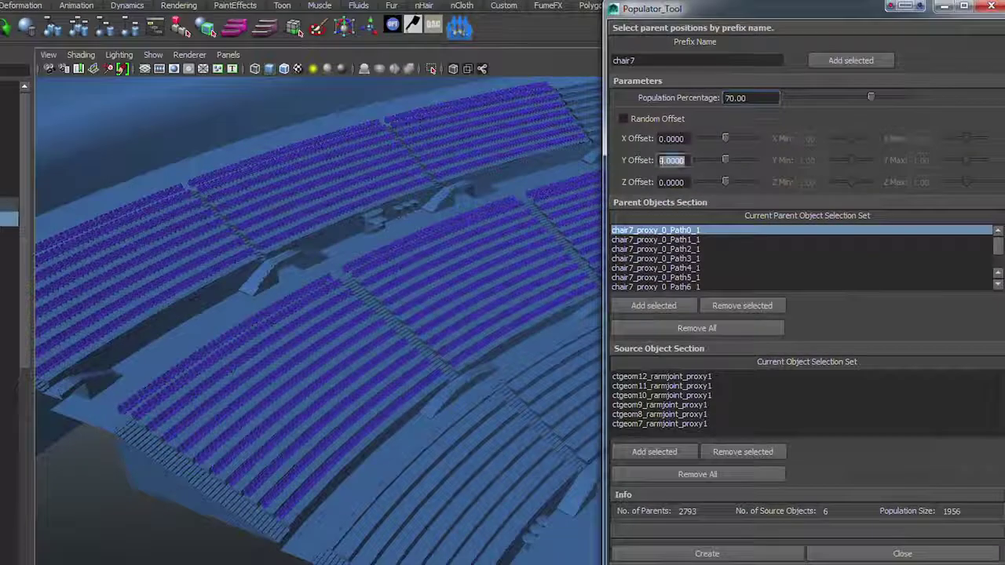
drag(716, 7, 716, 11)
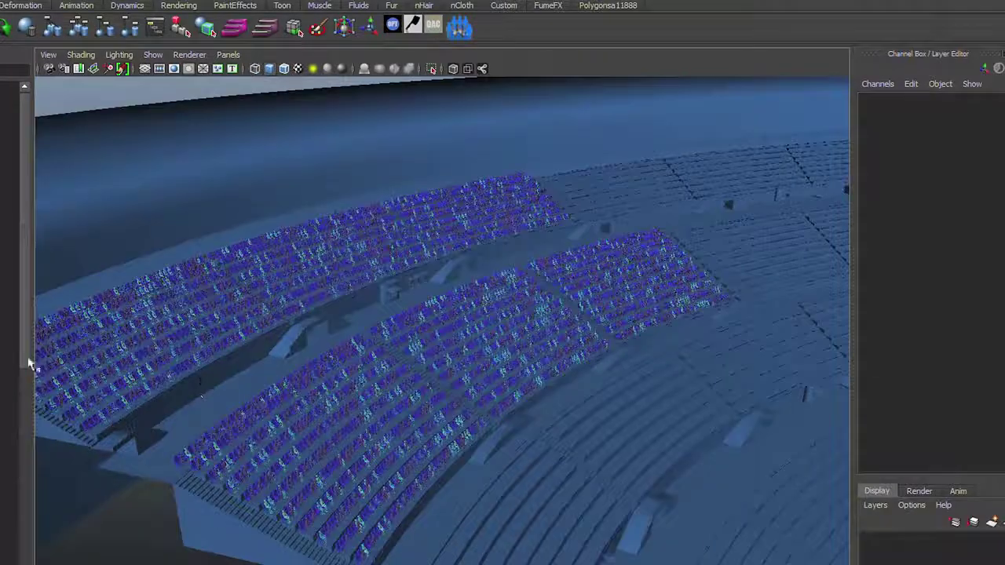
click(365, 434)
key(f)
scroll(576, 473, down, 5)
alt+drag(576, 473, 800, 89)
click(800, 89)
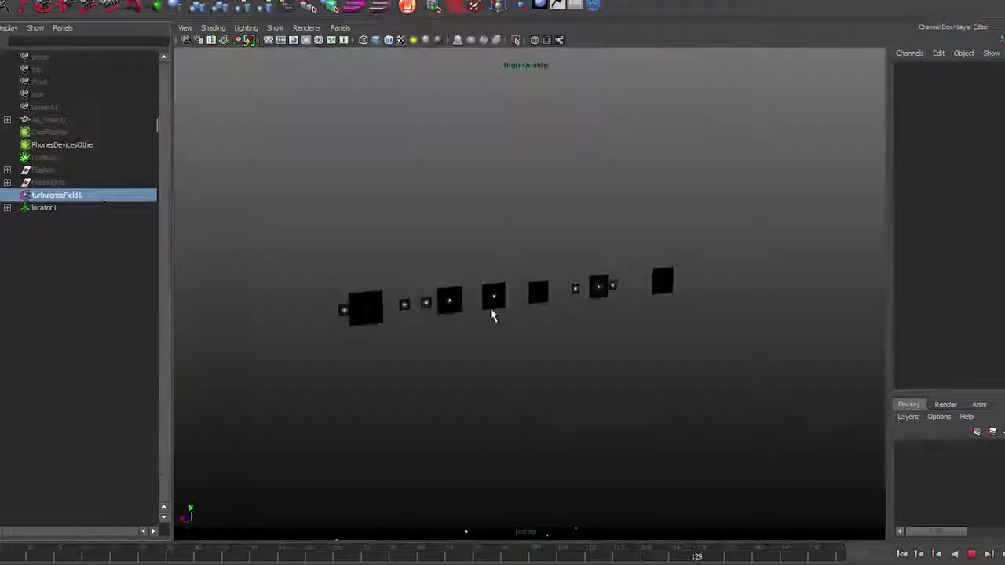
Step: Name the baked output group camF_Lights_bakedParticles and add CamFlashes as the particle object to bake
alt+drag(612, 406, 658, 429)
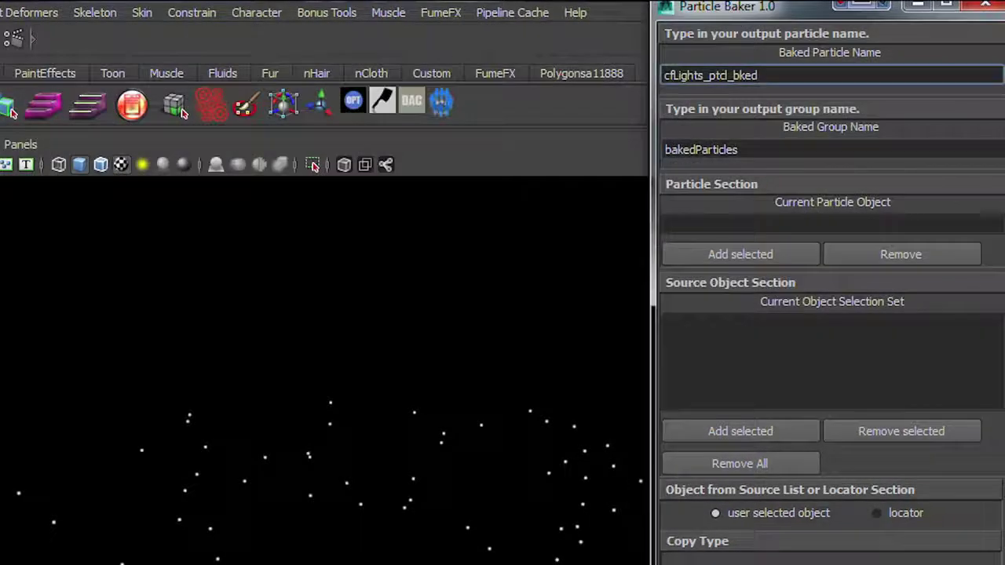
text(camF_Lights_bakedParticles)
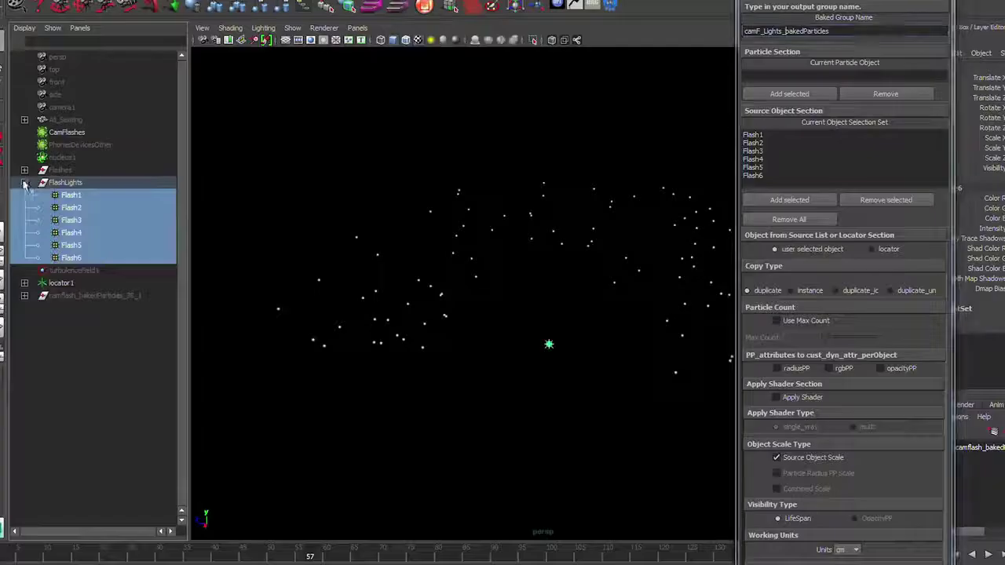
click(24, 183)
click(66, 132)
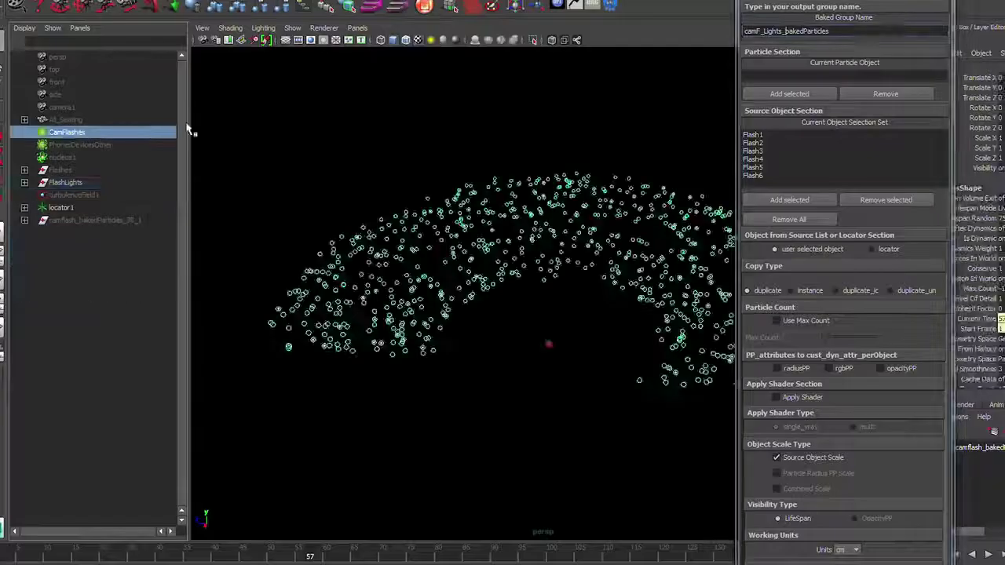
click(789, 93)
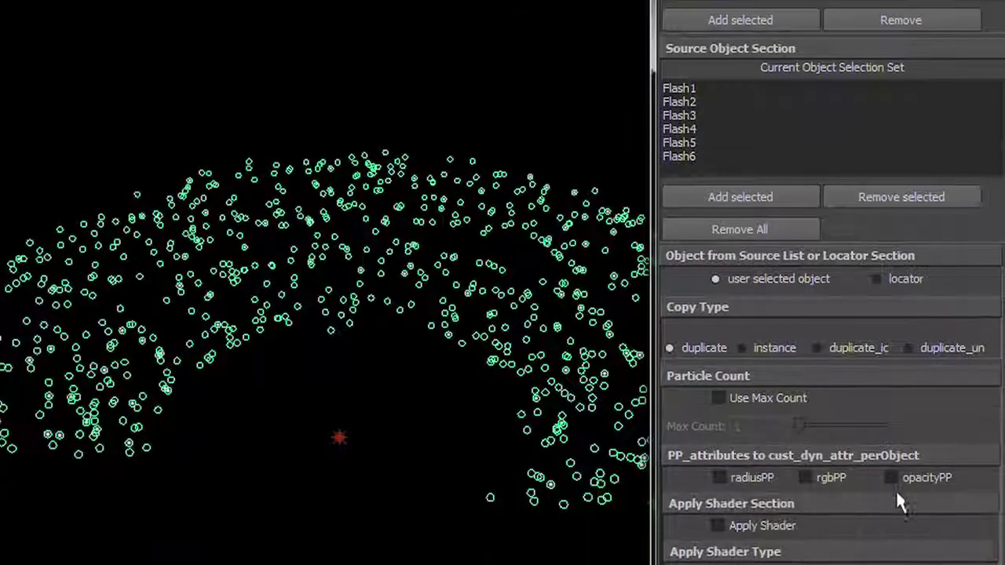
Step: Transfer the opacityPP attribute to the baked objects and set their visibility type to OpacityPP
click(891, 471)
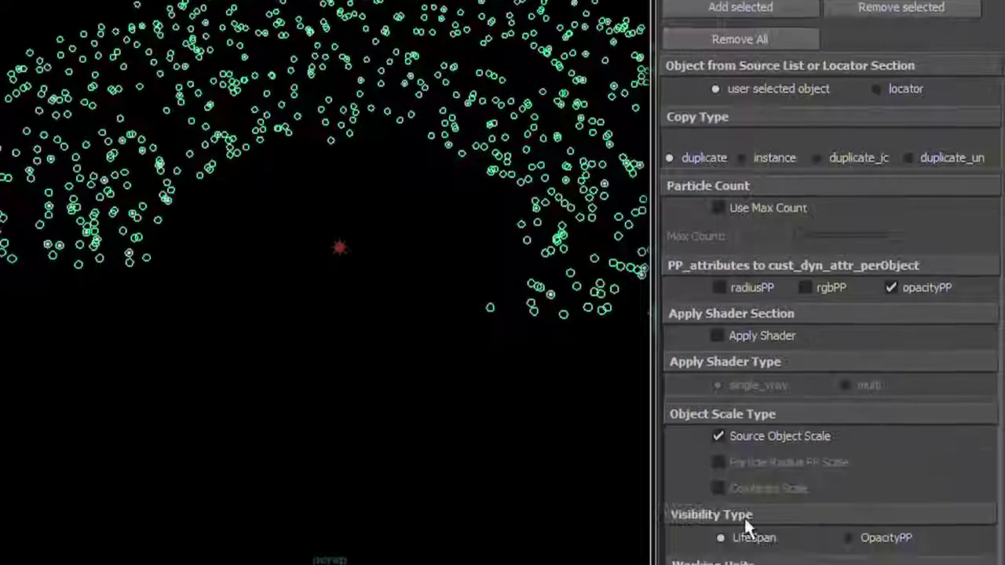
click(850, 496)
click(719, 502)
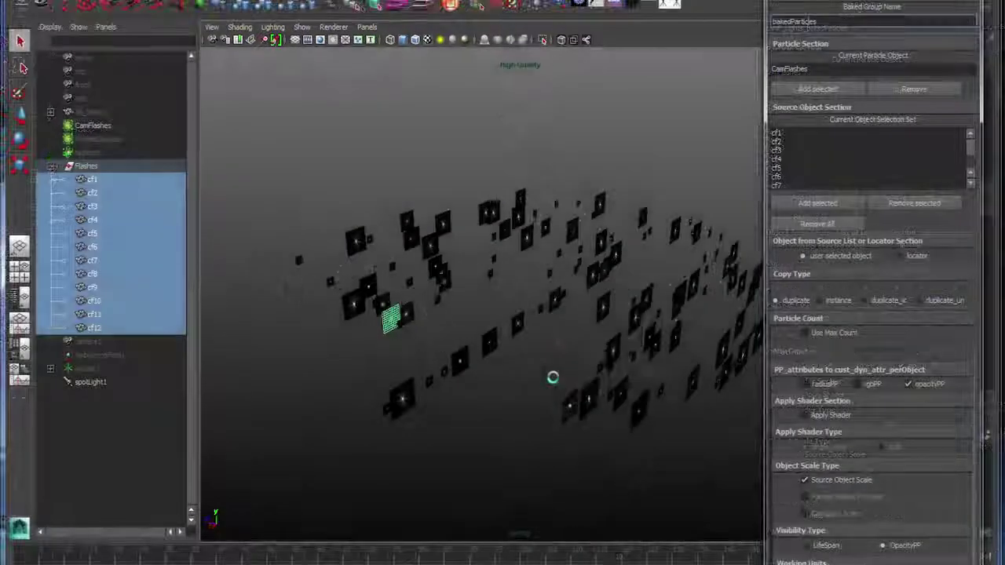
Step: Hide the Flashes group that holds the source flash cards
click(86, 165)
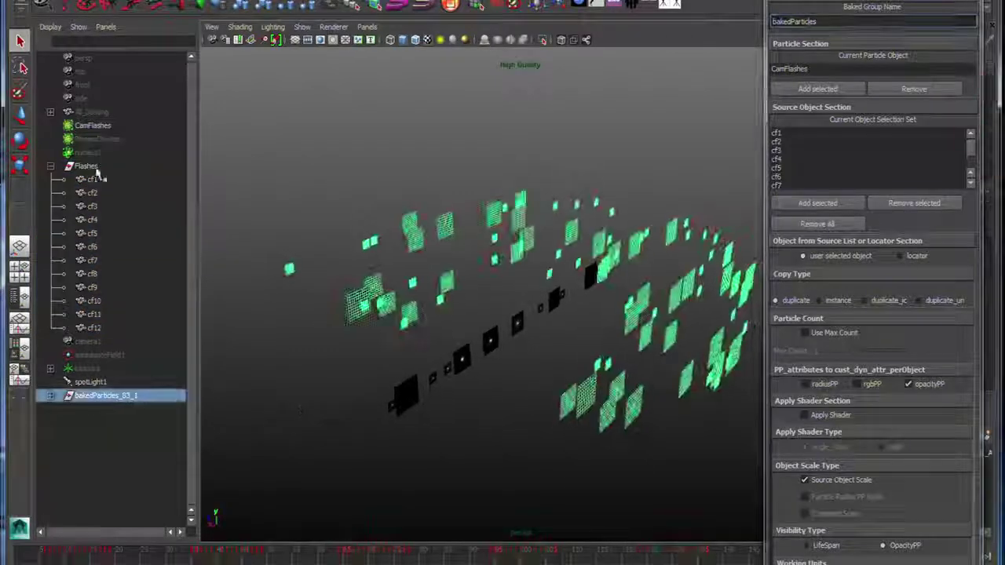
key(ctrl+h)
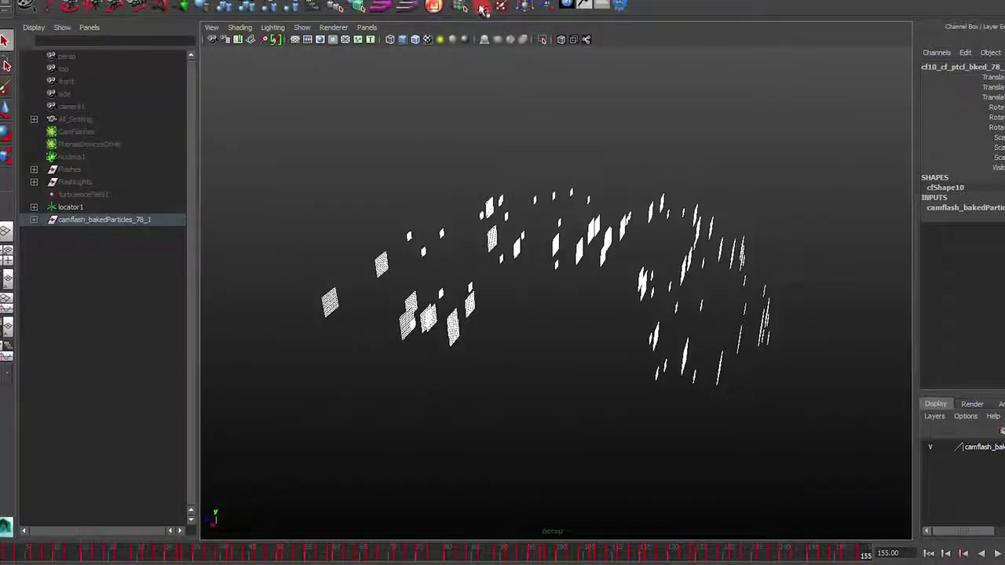
Step: Aim the baked flash cards at locator1 with the Multiple Aim Tool
click(482, 8)
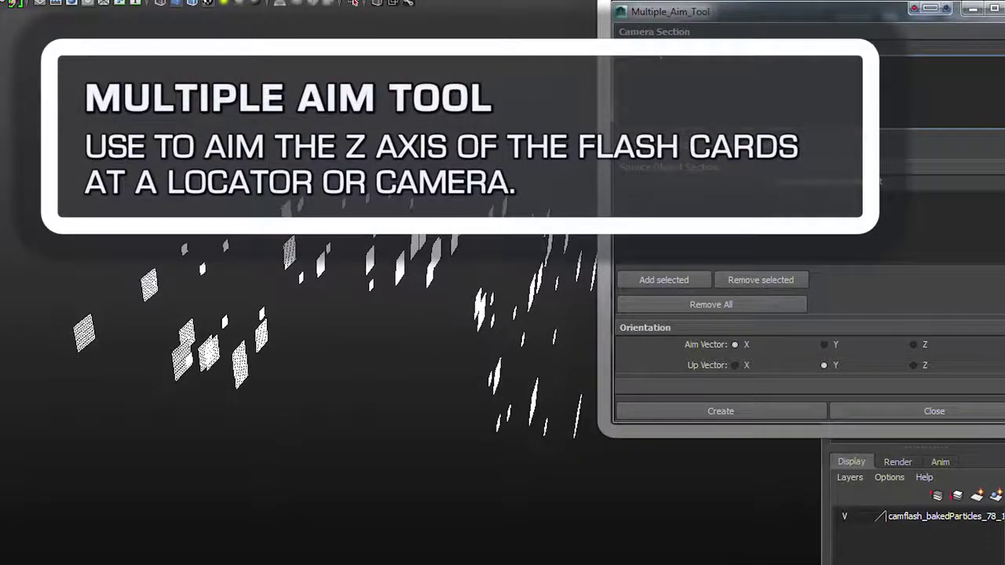
click(636, 280)
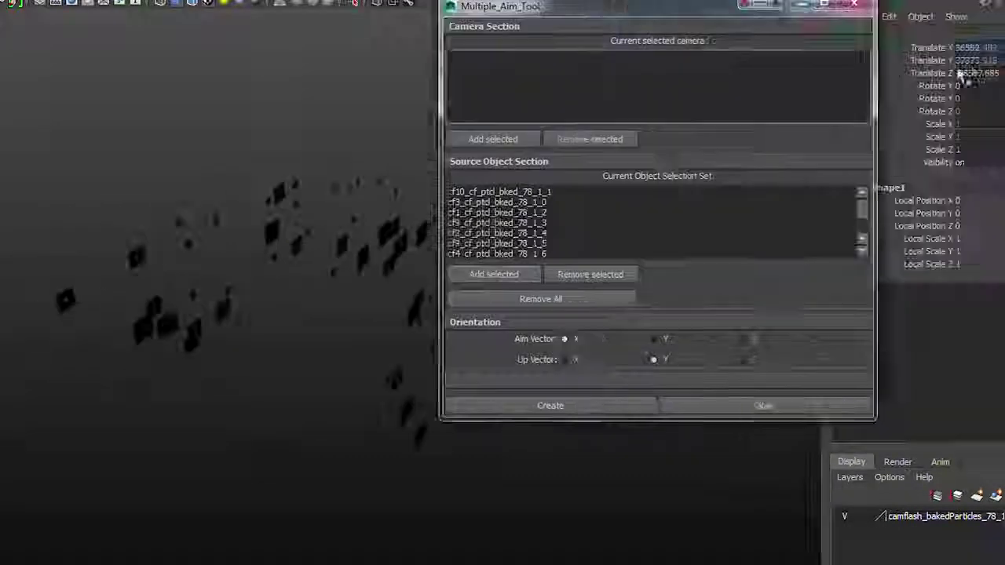
click(493, 139)
click(614, 404)
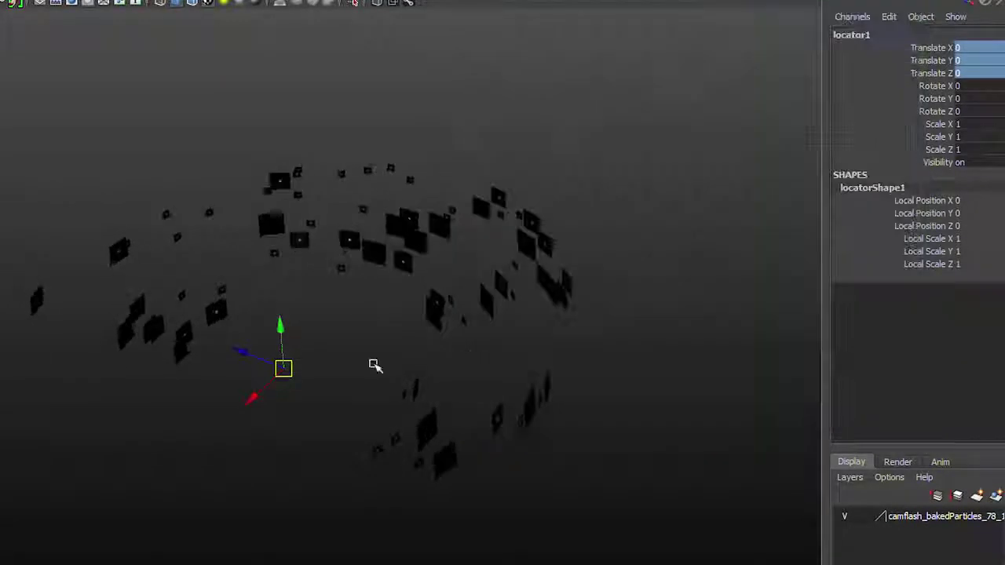
alt+drag(377, 366, 468, 358)
alt+drag(338, 371, 367, 319)
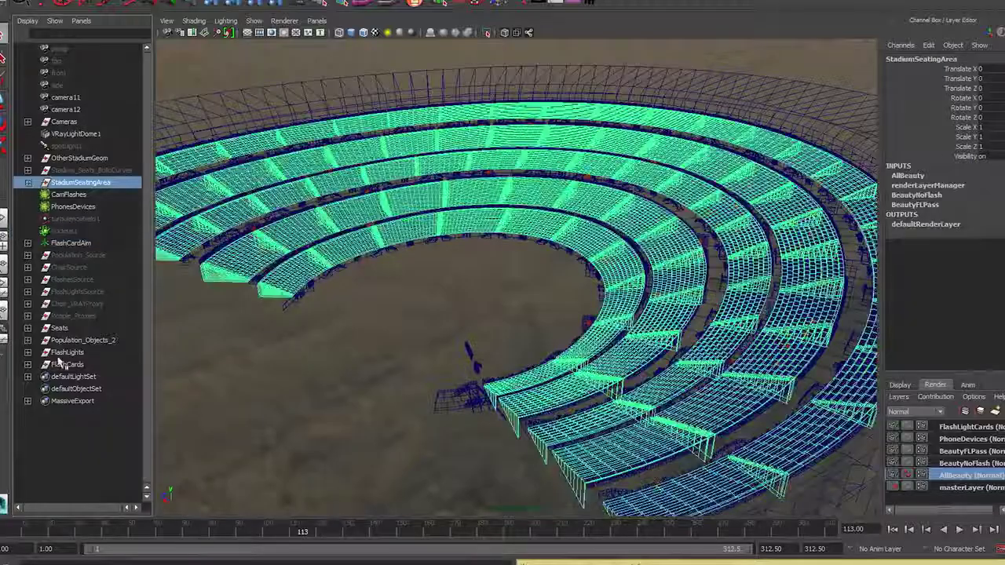
Step: Select the FlashCards group to view its cards across the stadium seating
click(54, 352)
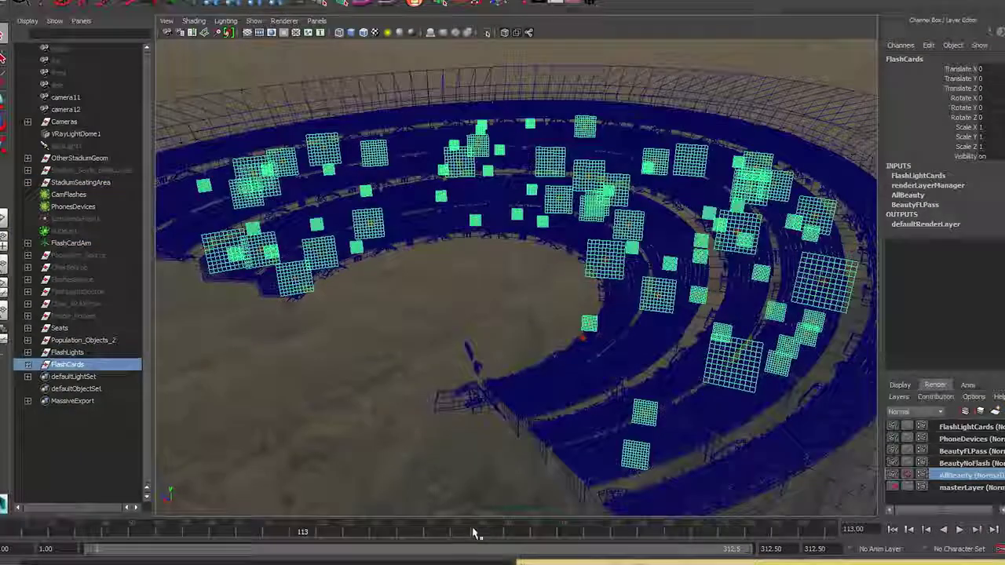